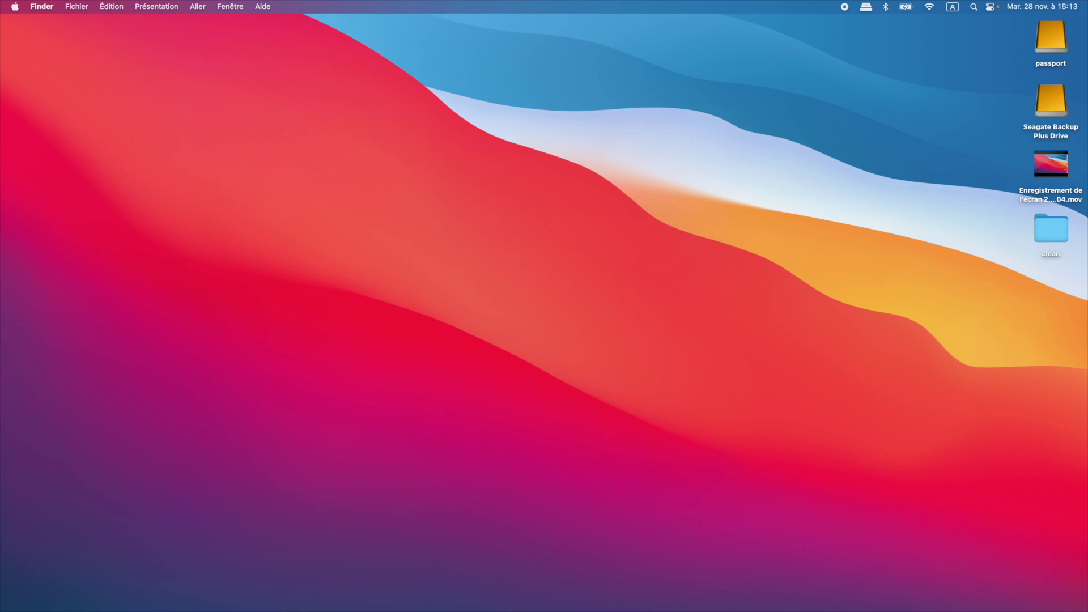
# Step: Launch DaVinci Resolve 18.6 from the Dock to reach its Project Manager
pyautogui.moveTo(1065, 578)
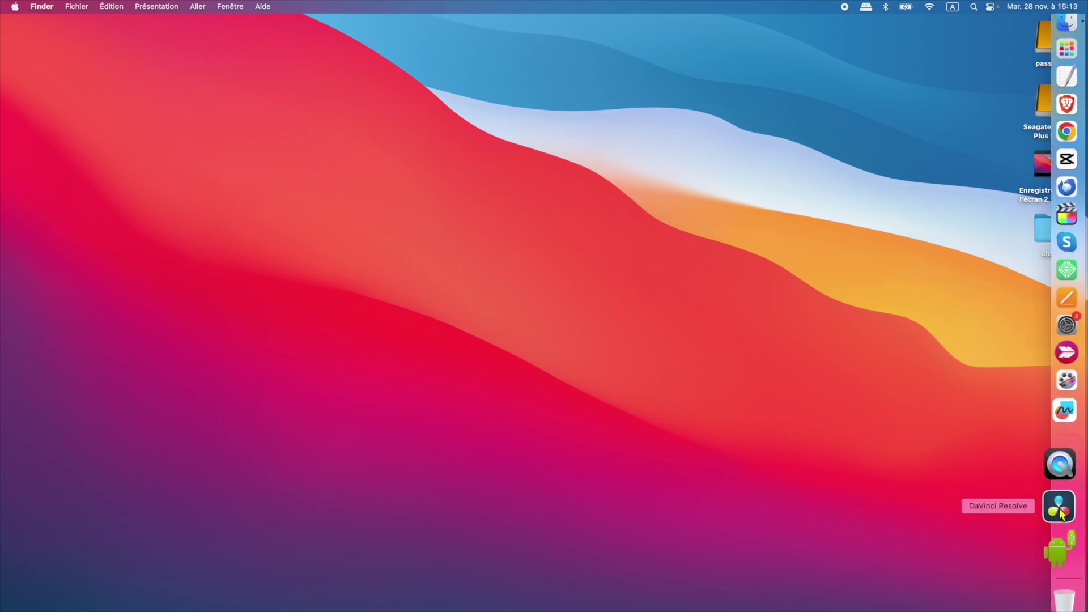
pyautogui.click(1059, 510)
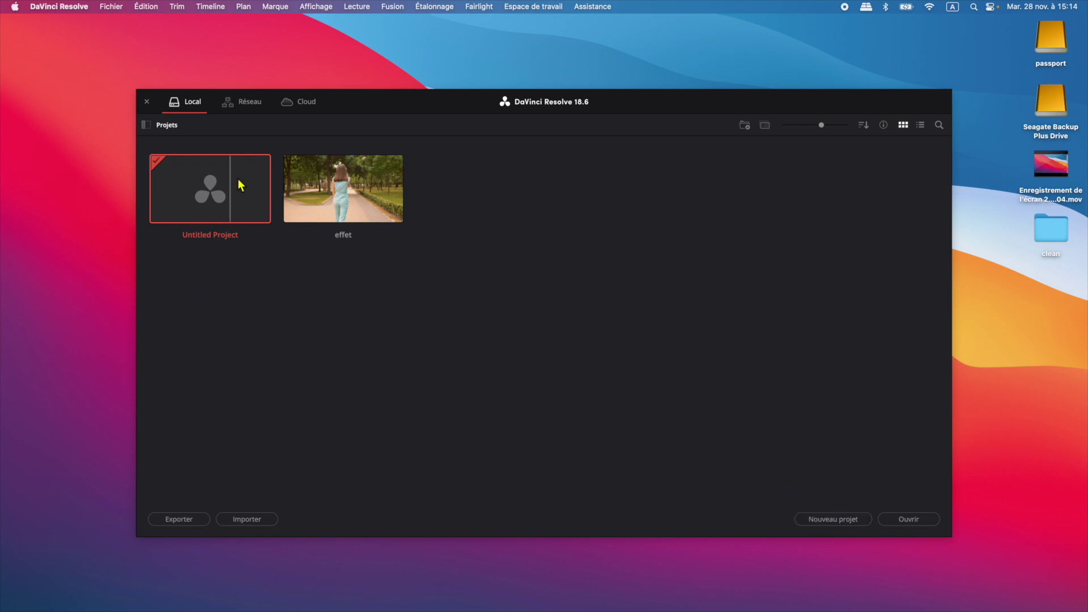
# Step: Open Untitled Project from the Project Manager onto the Cut page
pyautogui.doubleClick(220, 202)
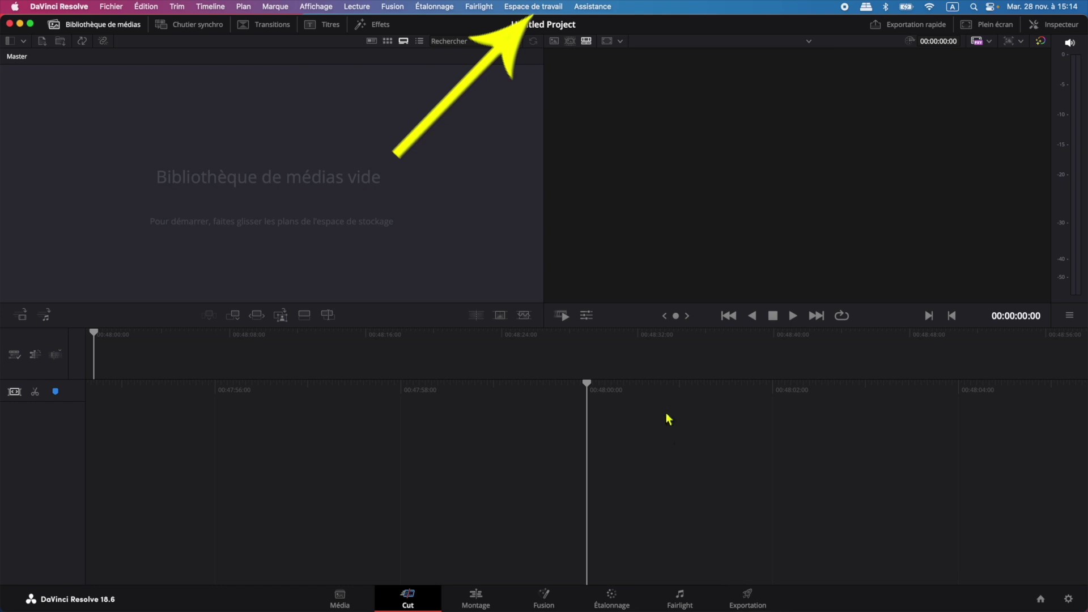
# Step: Turn off Afficher les icônes des pages in the Espace de travail menu
pyautogui.click(552, 8)
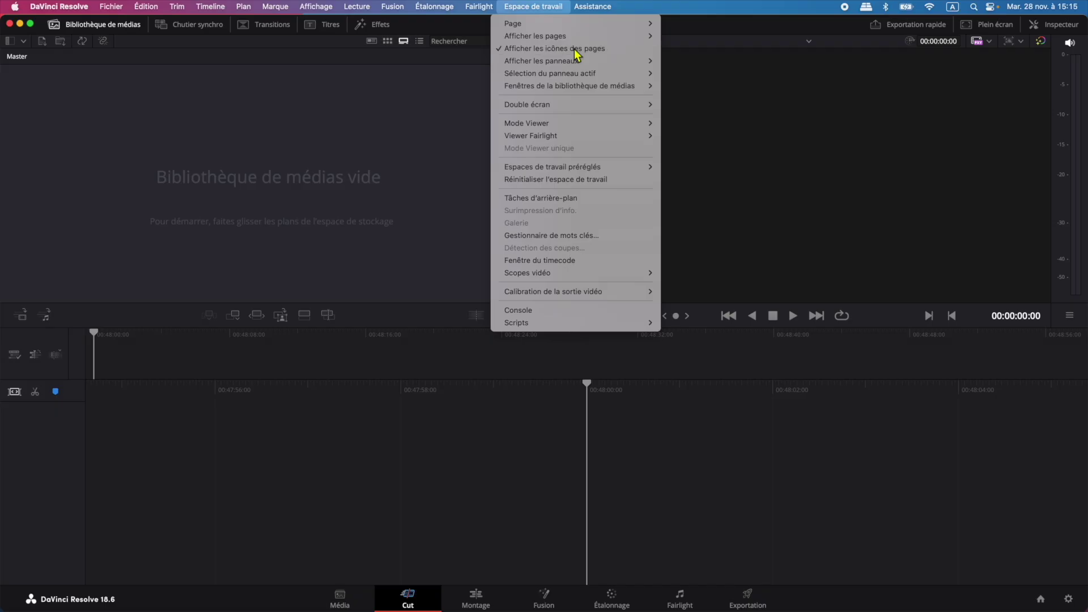
pyautogui.click(618, 113)
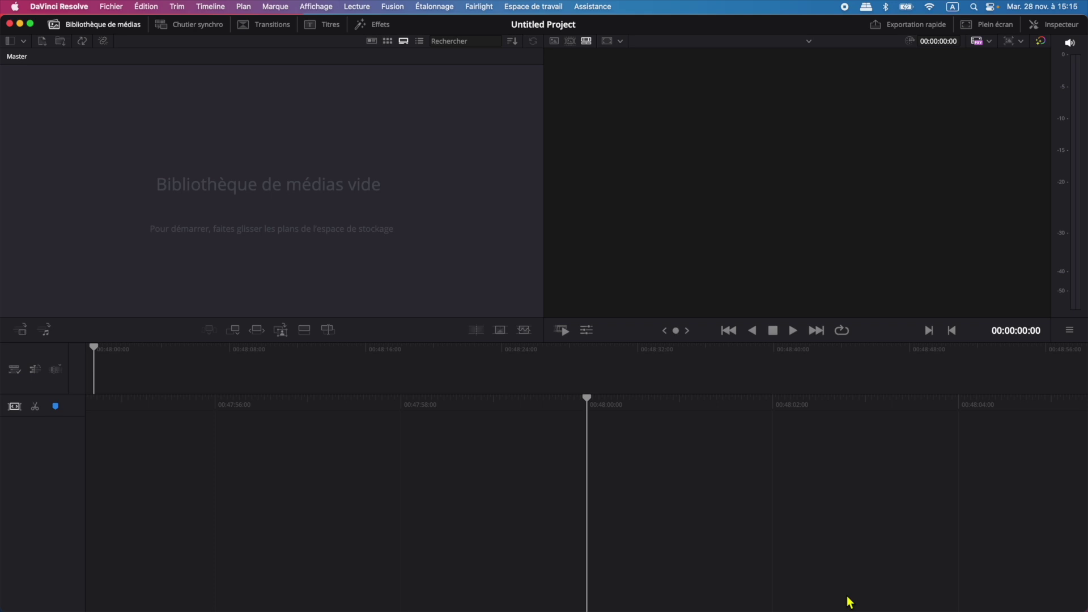
# Step: Re-enable Afficher les icônes des pages so all seven page icons return
pyautogui.click(532, 7)
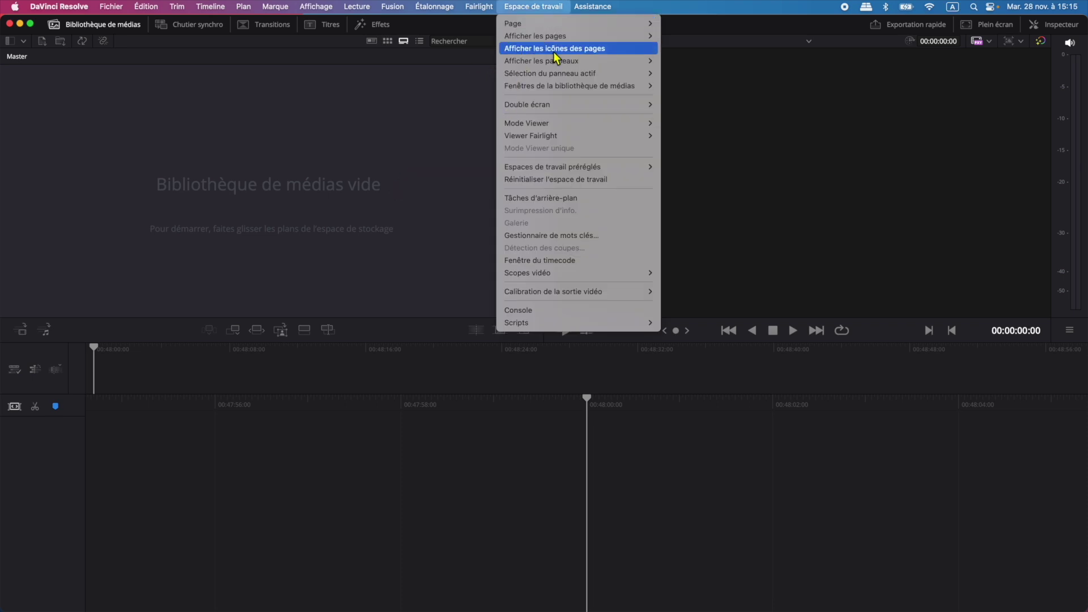
pyautogui.click(554, 50)
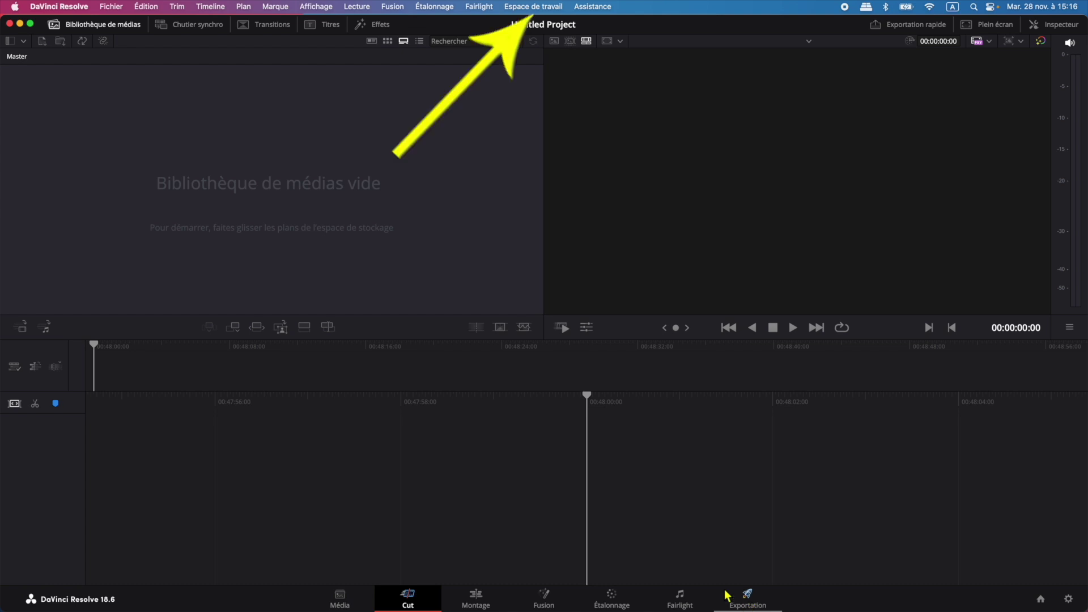
# Step: Uncheck Média under Espace de travail > Afficher les pages
pyautogui.click(531, 7)
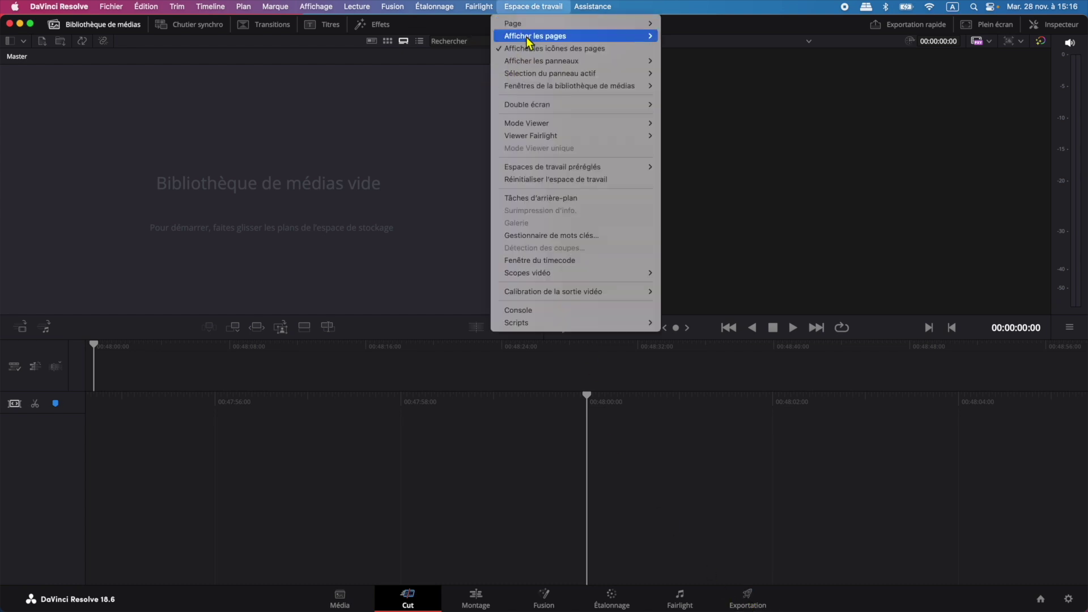
pyautogui.moveTo(527, 37)
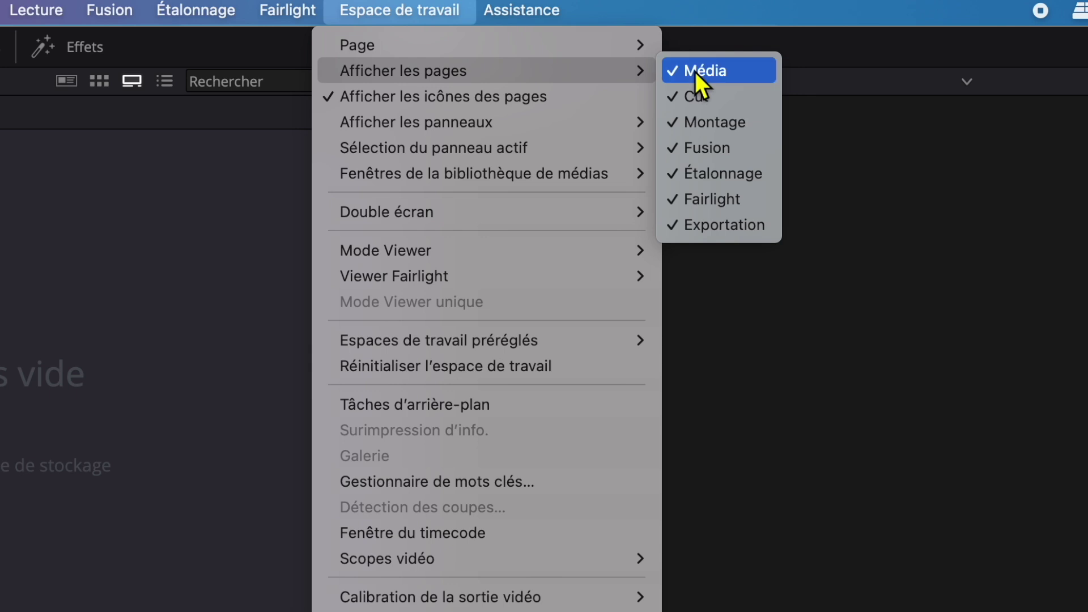
pyautogui.click(696, 72)
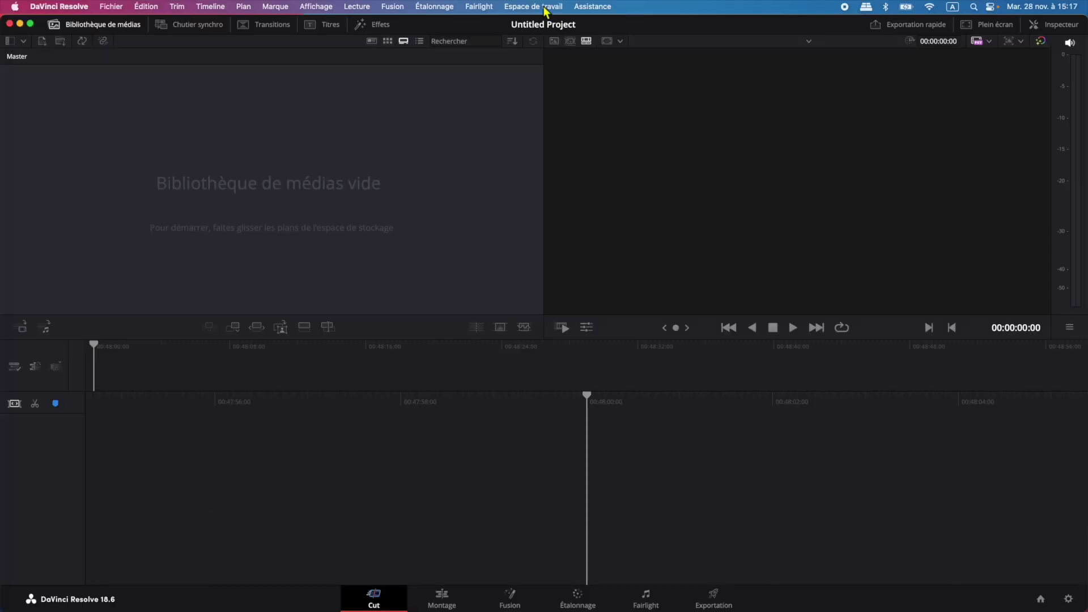
# Step: Remove Fusion and Étalonnage from the page bar via Espace de travail > Afficher les pages
pyautogui.click(544, 7)
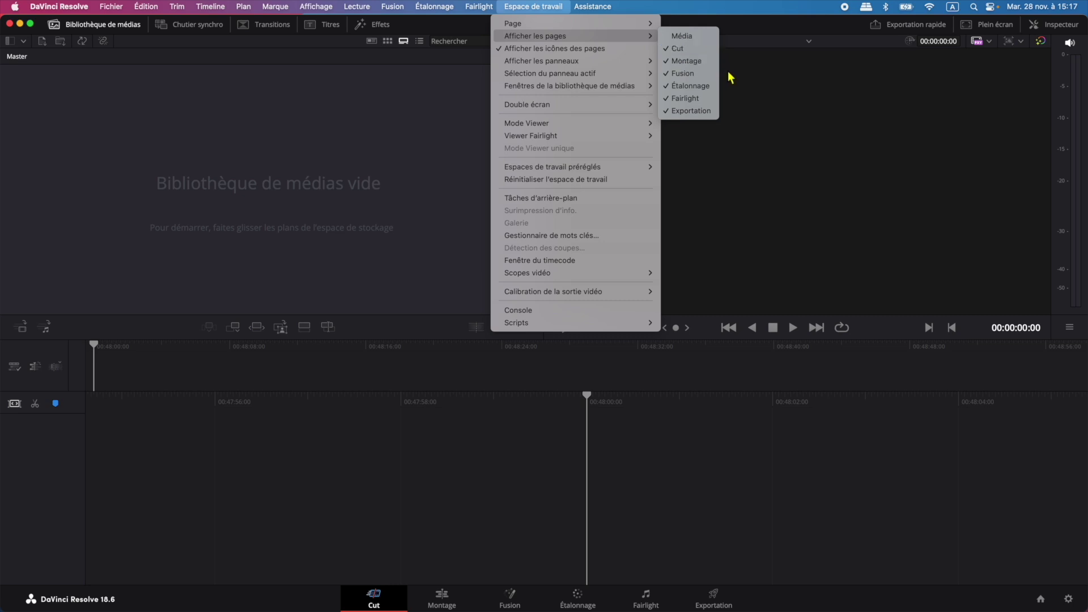
pyautogui.click(695, 77)
pyautogui.click(553, 11)
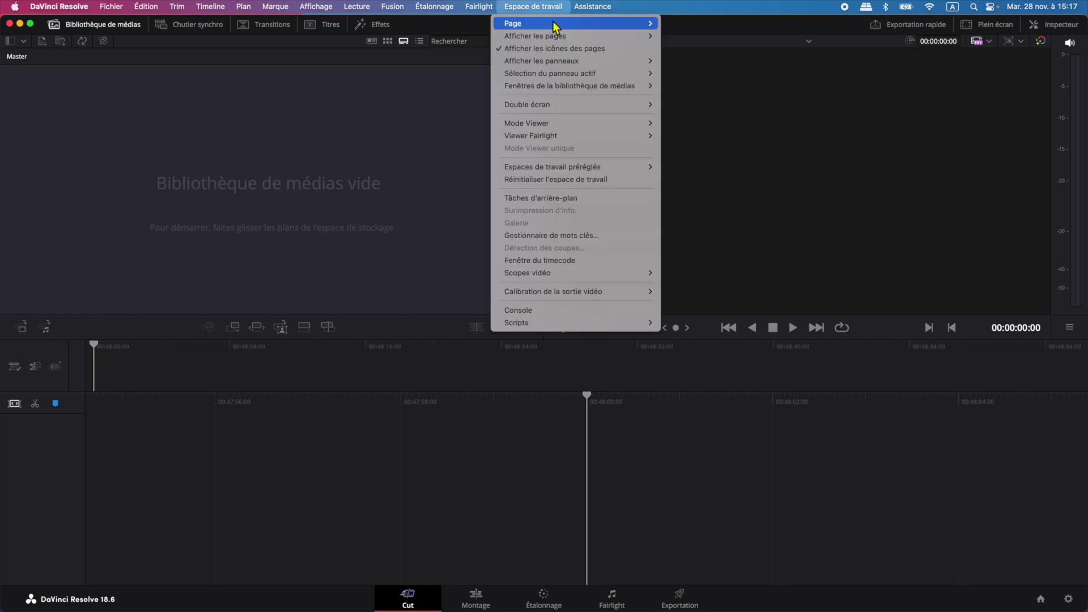
pyautogui.moveTo(553, 36)
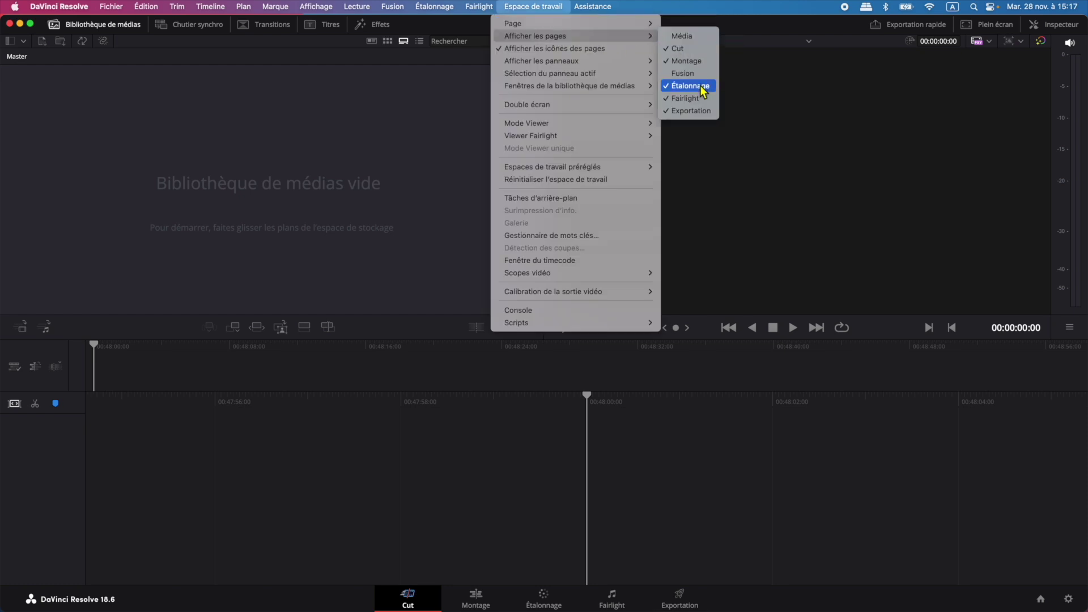
pyautogui.click(704, 89)
pyautogui.click(554, 7)
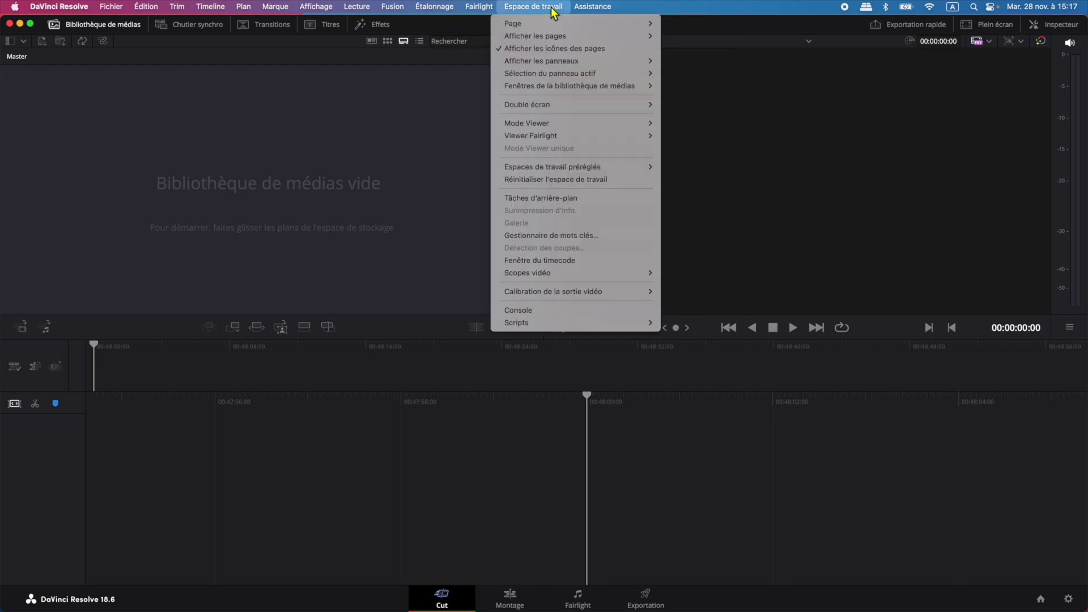
pyautogui.moveTo(558, 38)
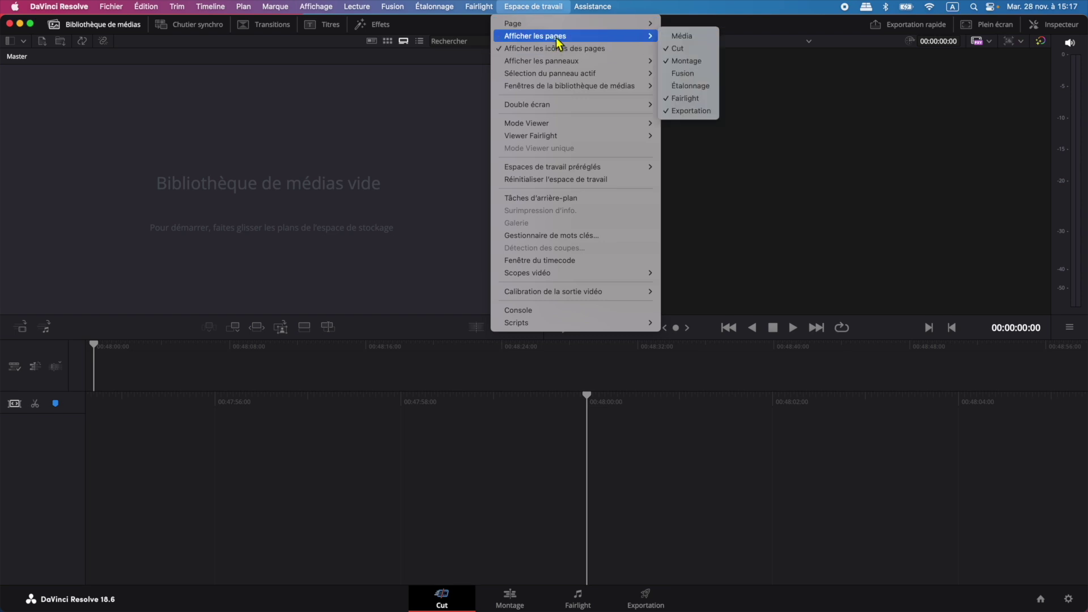
pyautogui.click(707, 98)
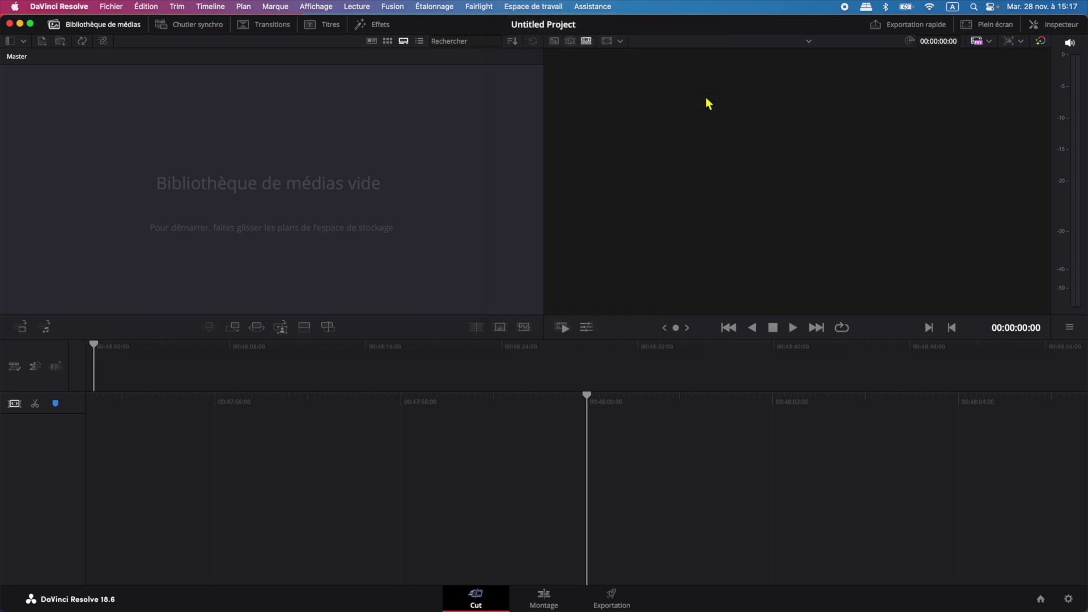